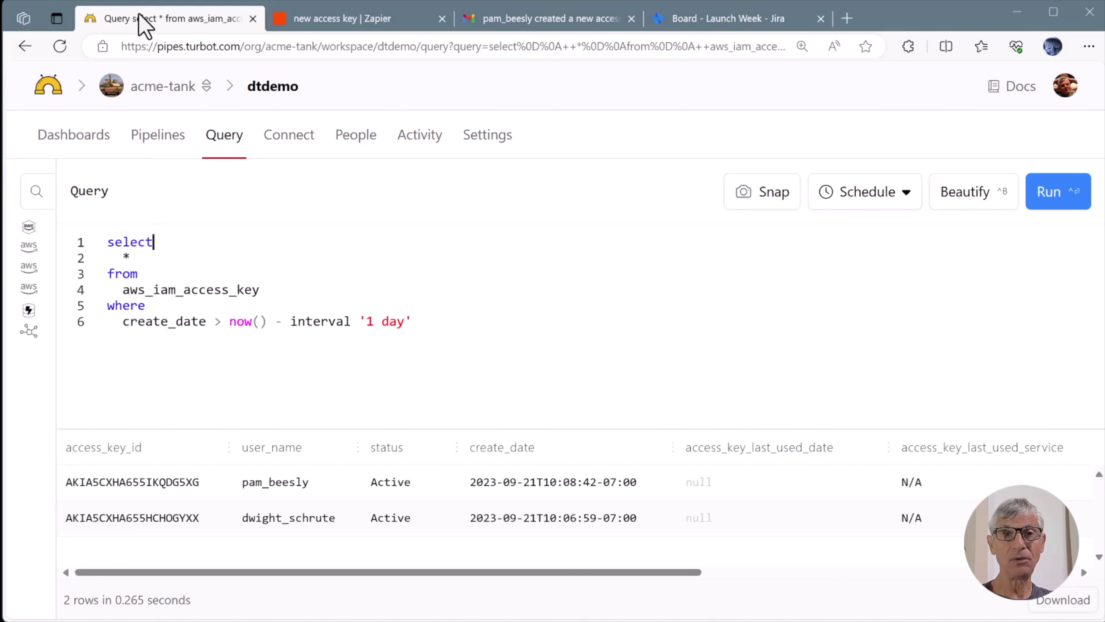
- Inspect the new access key zap's Turbot Pipes trigger and Gmail Send Email step, then start editing it
left_click(331, 20)
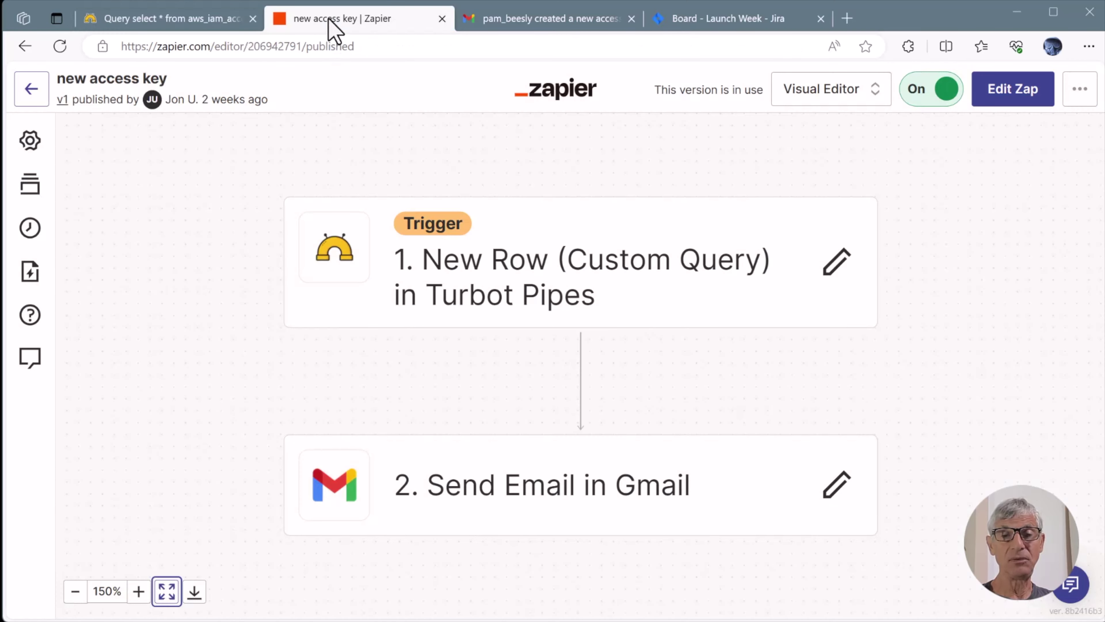
left_click(754, 305)
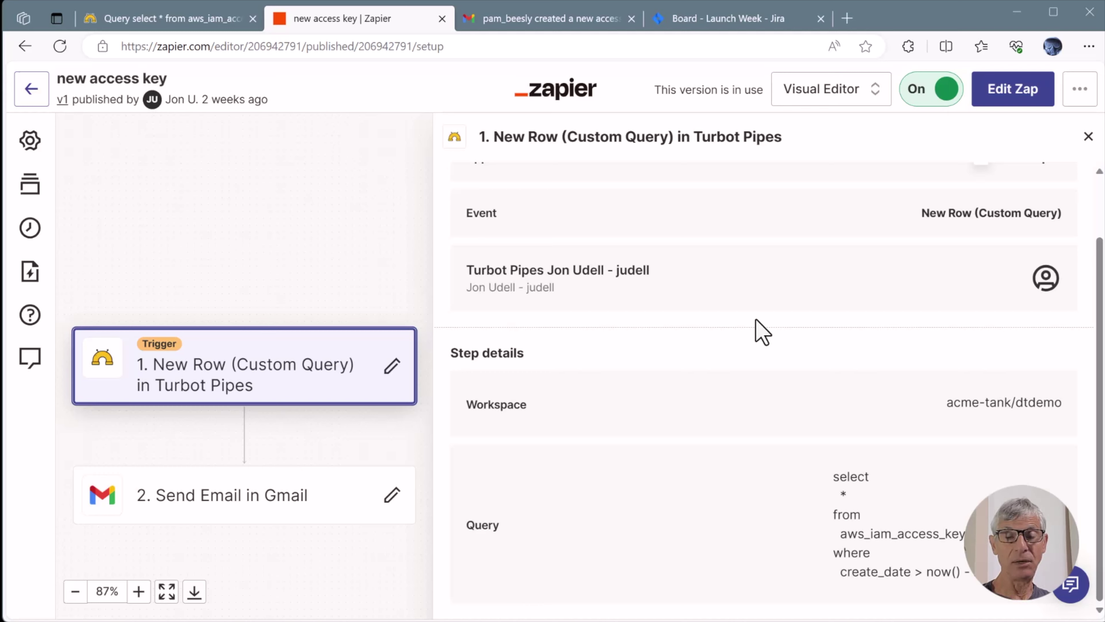
left_click(405, 514)
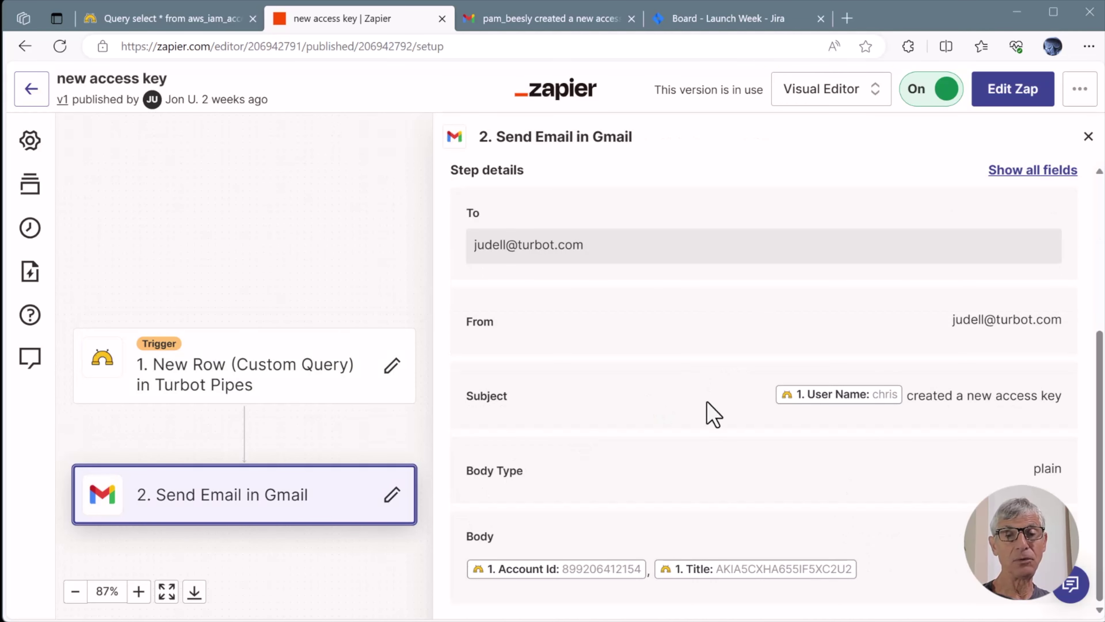
left_click(1023, 105)
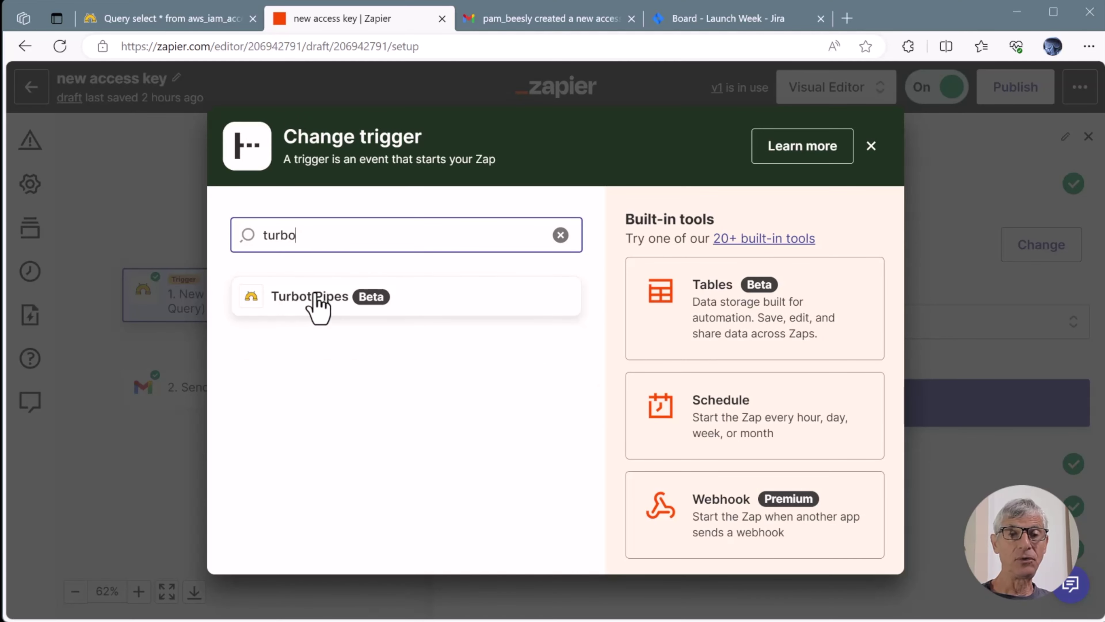
- Set the trigger to Turbot Pipes New Row (Custom Query) with the existing account and test it
left_click(317, 300)
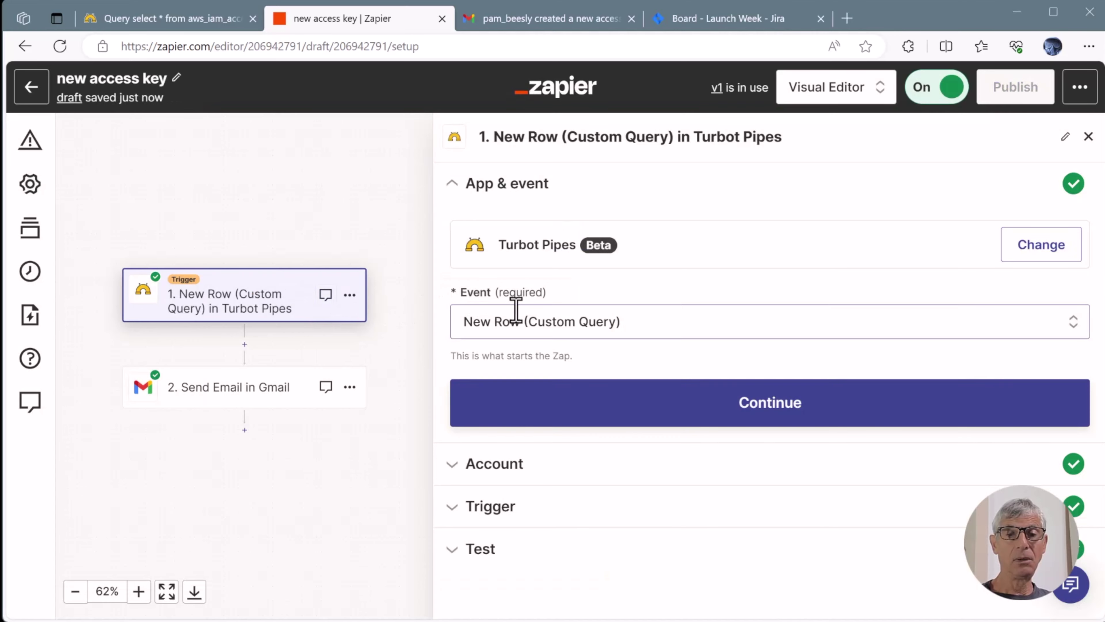
left_click(533, 321)
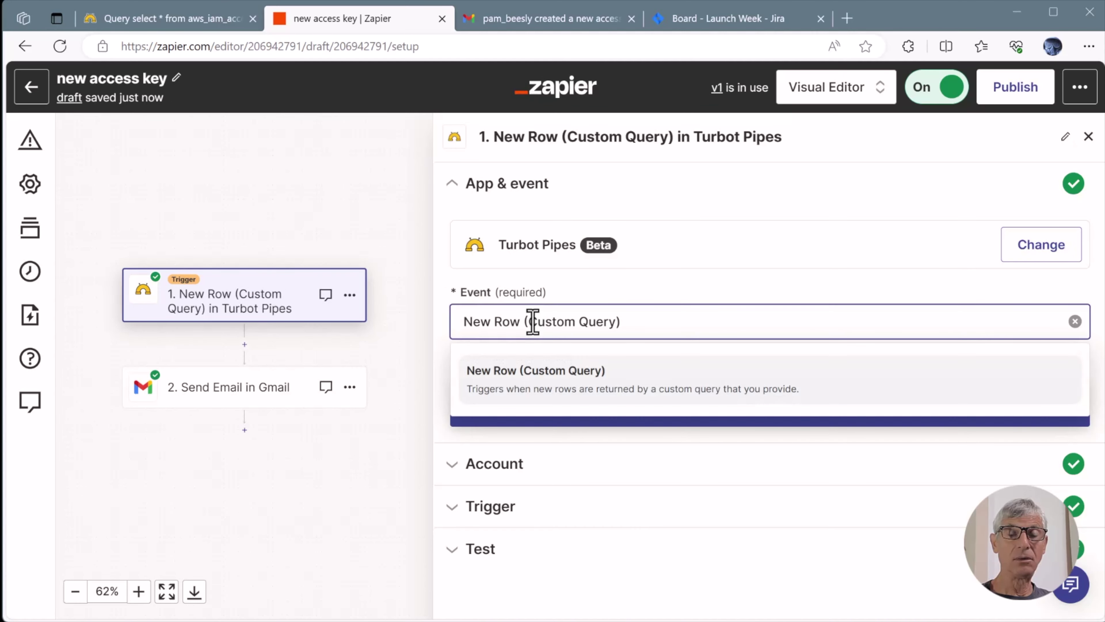
key("Return")
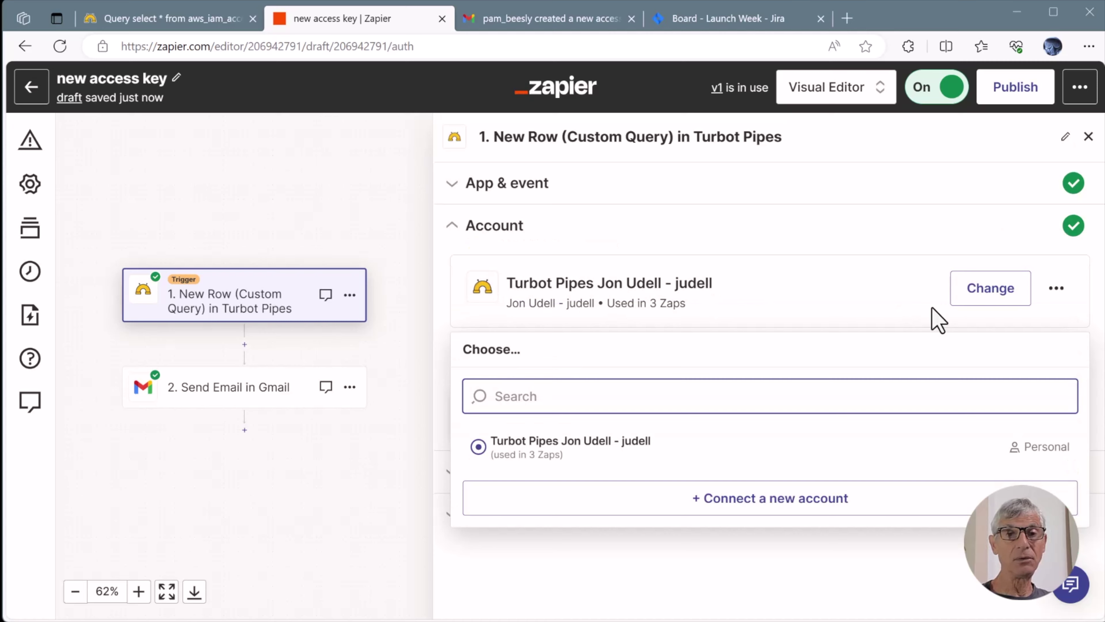
left_click(715, 241)
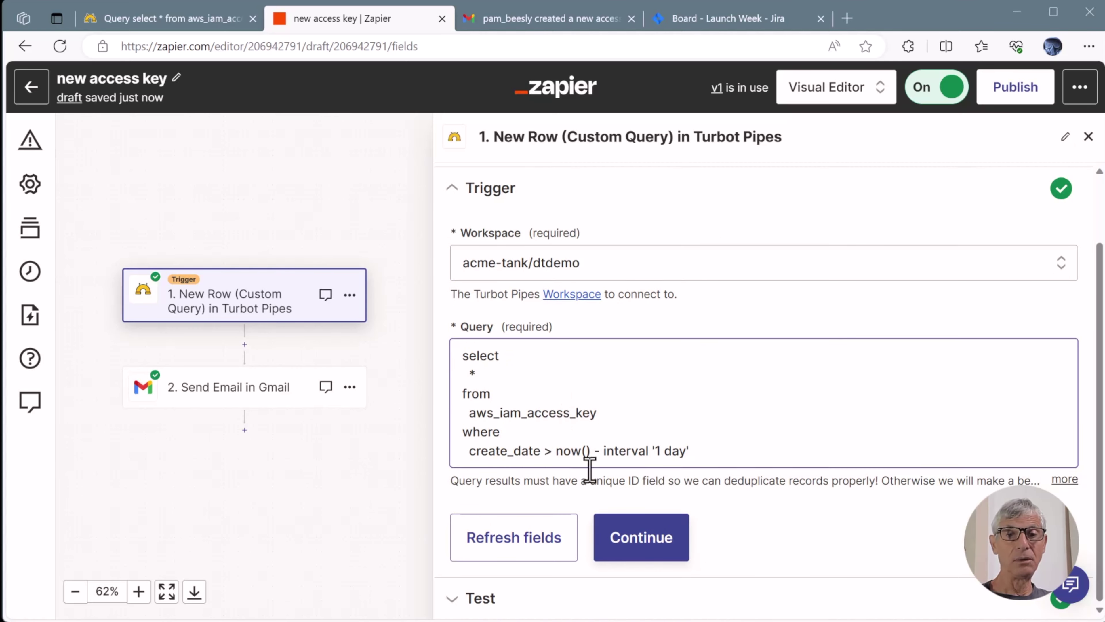
left_click(636, 548)
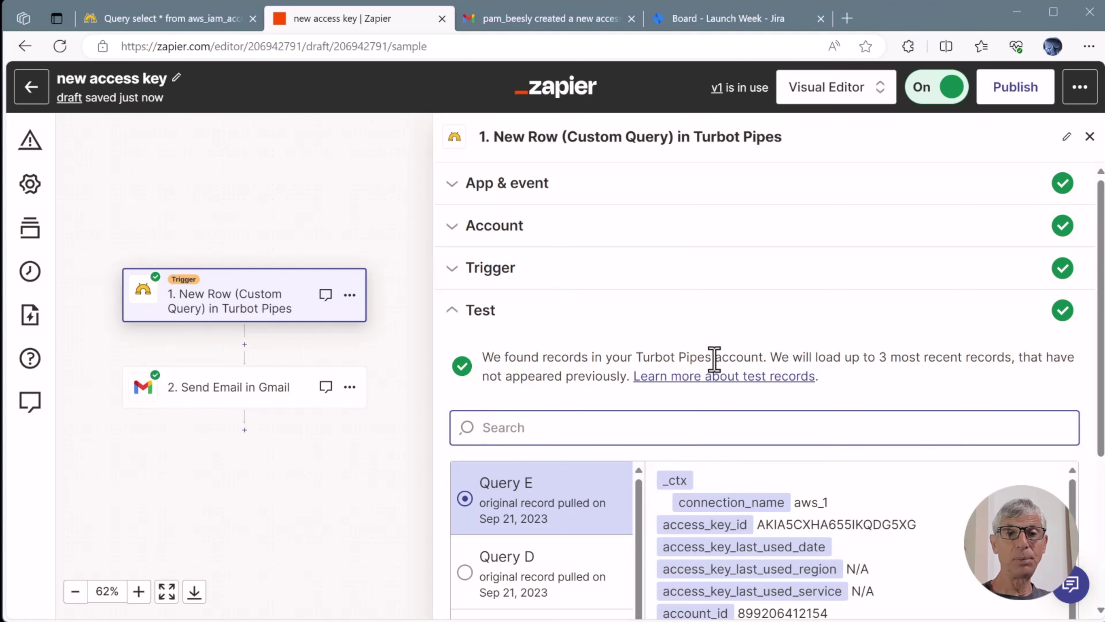
scroll(714, 359, "down", 5)
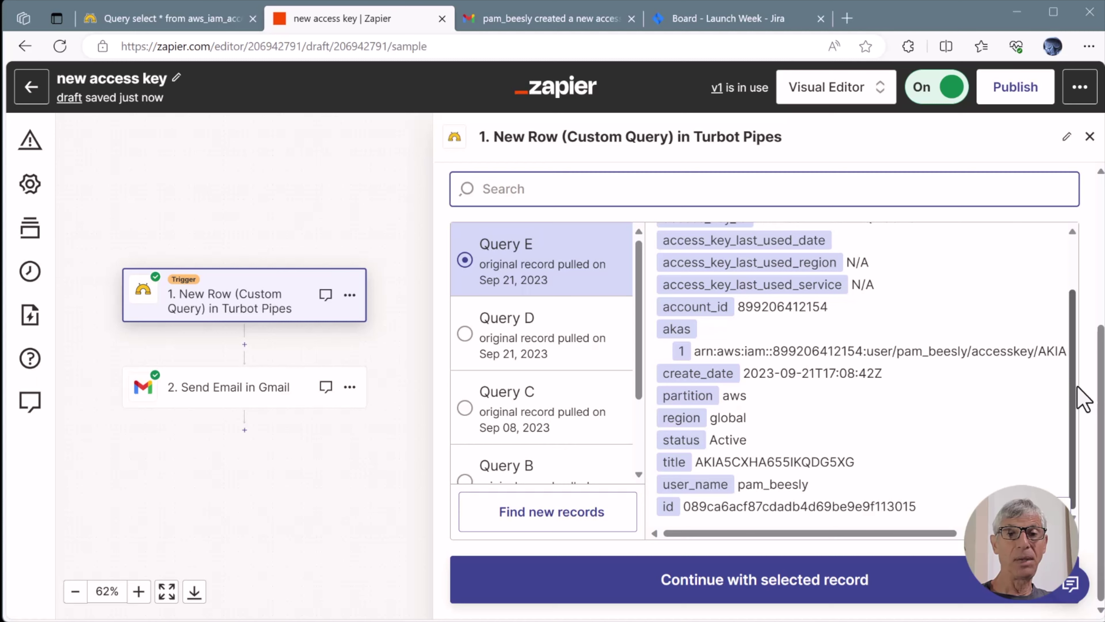
- Carry the sample access-key record into the Gmail step, keep its account, and send a test email
left_click(766, 588)
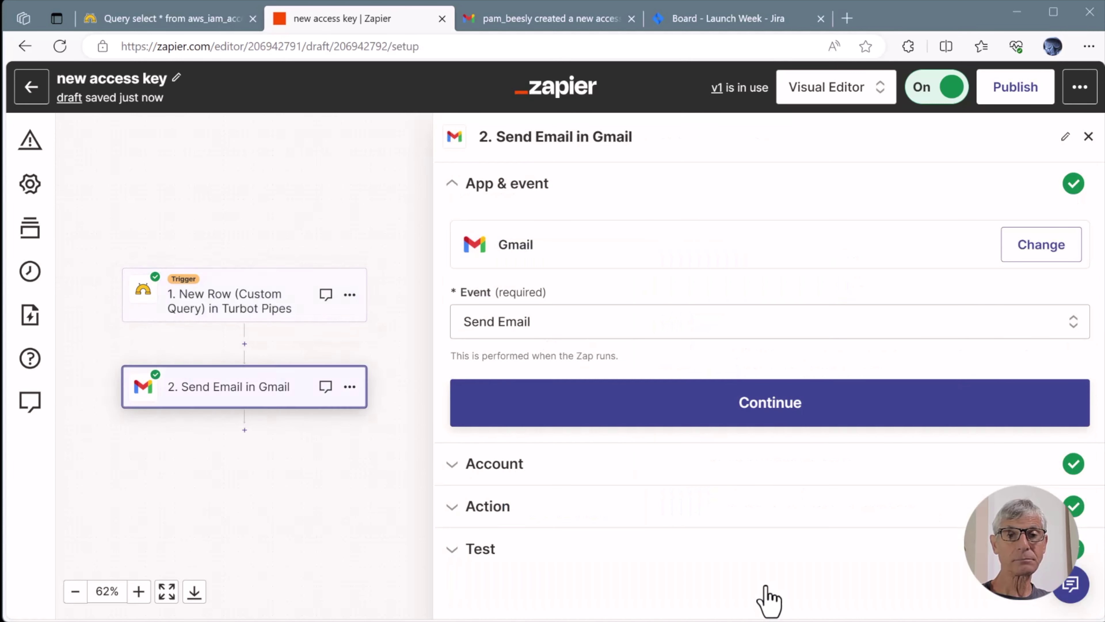
left_click(720, 411)
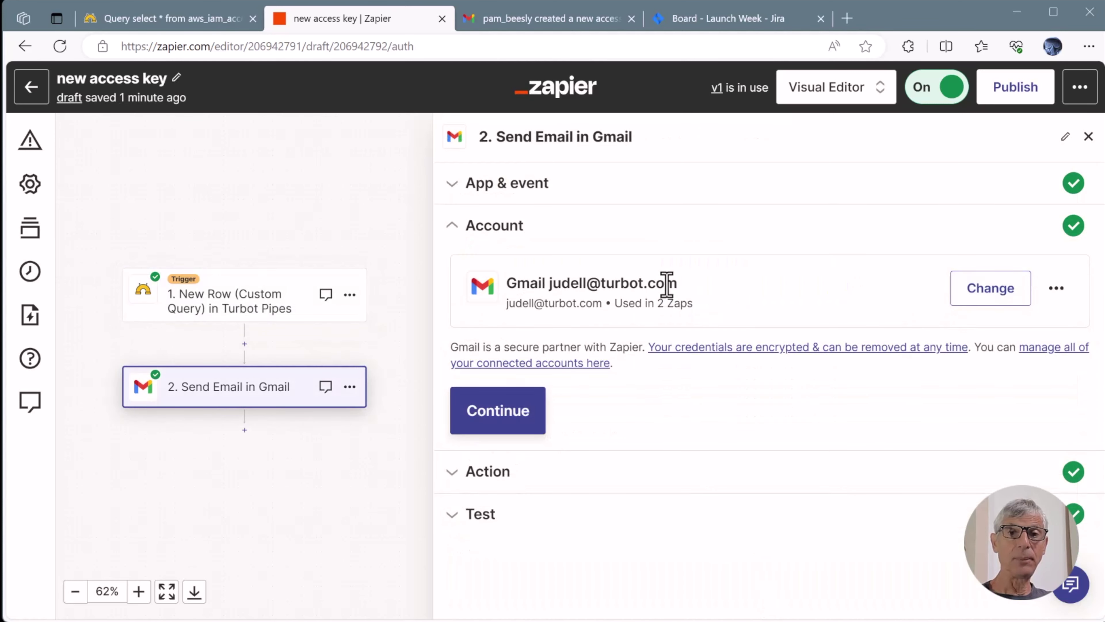
left_click(988, 291)
left_click(757, 297)
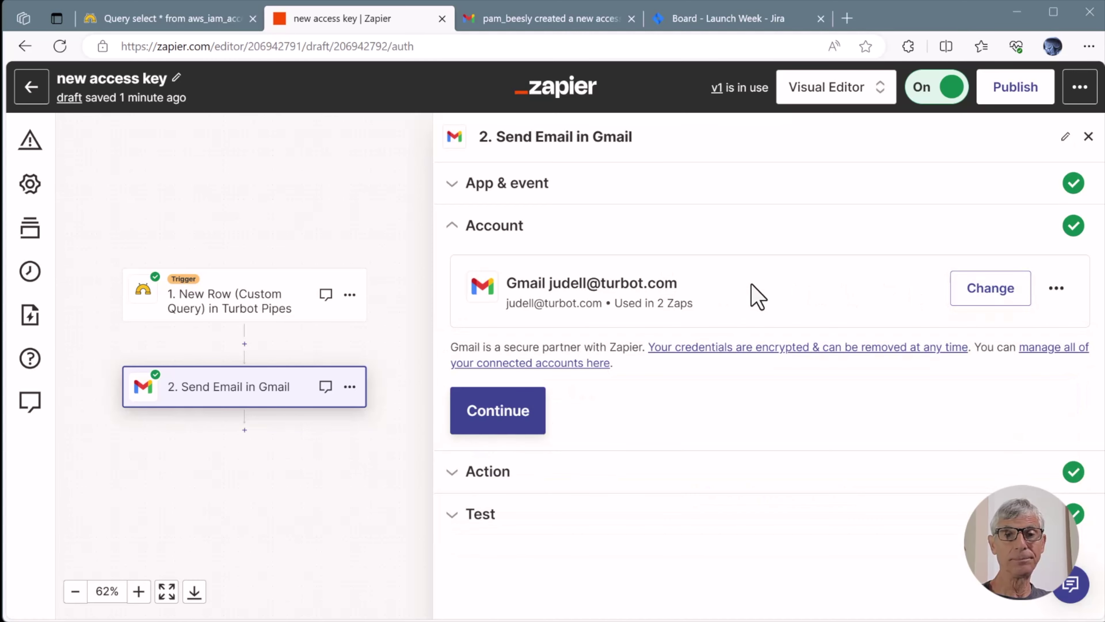
left_click(507, 416)
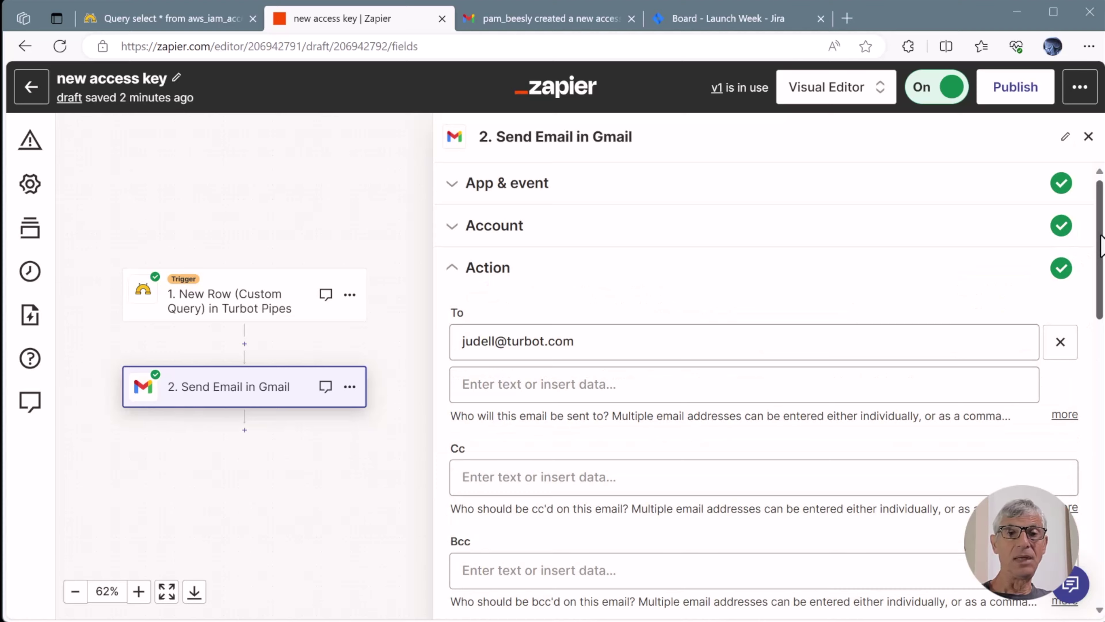
left_click_drag(1101, 244, 1097, 440)
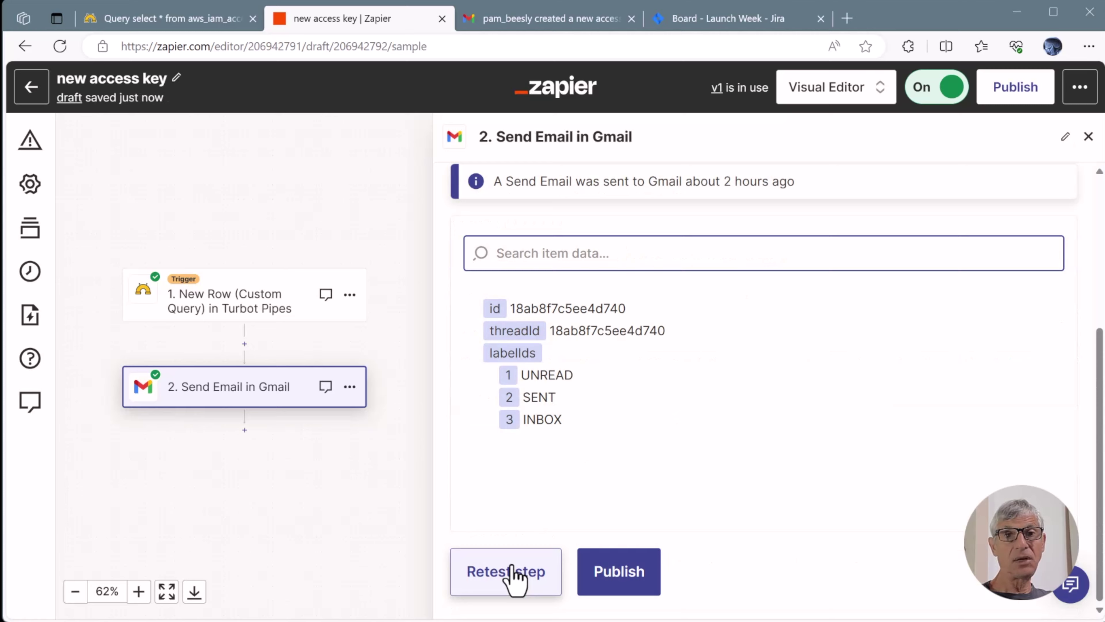
left_click(513, 570)
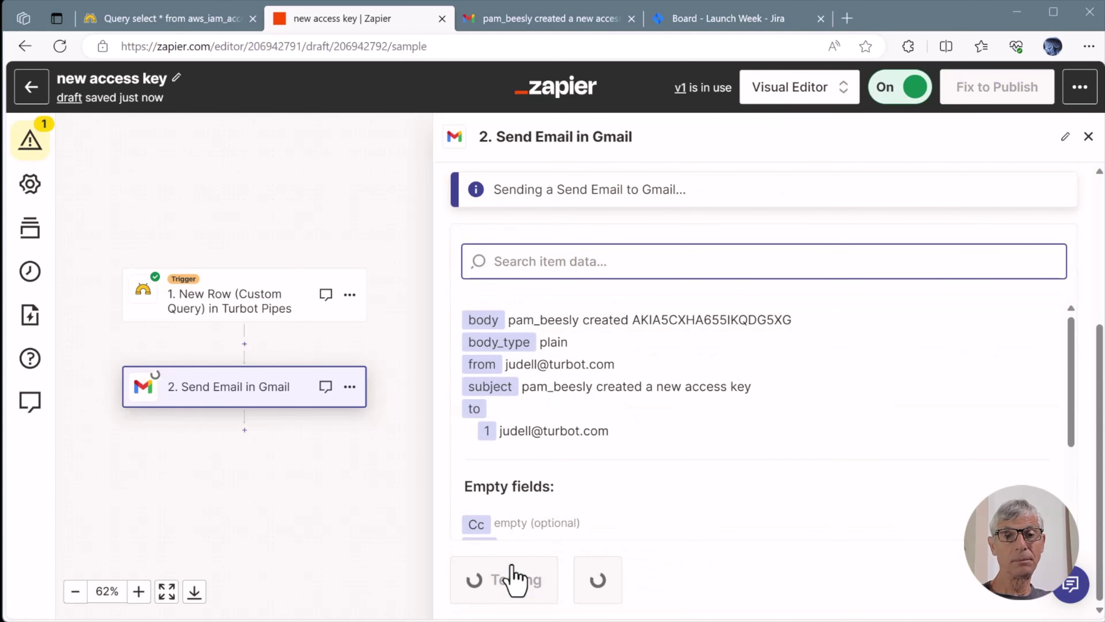
key("ctrl+Tab")
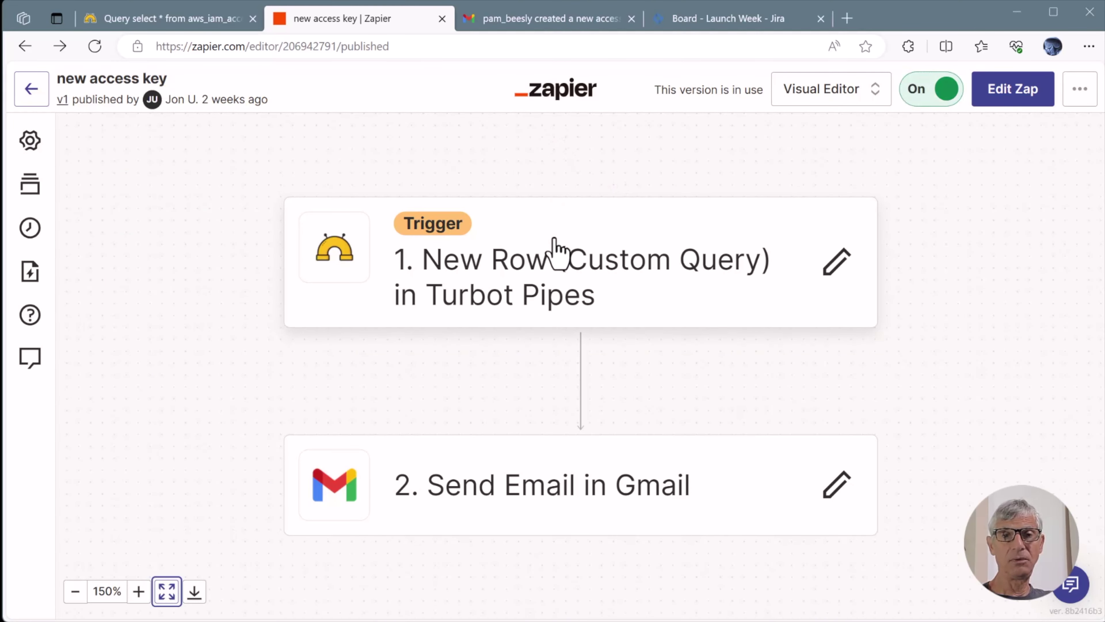
- Open the jira_issue_mentions_ip_address zap and fit its Jira, Turbot Pipes and comment steps in view
key("alt+Left")
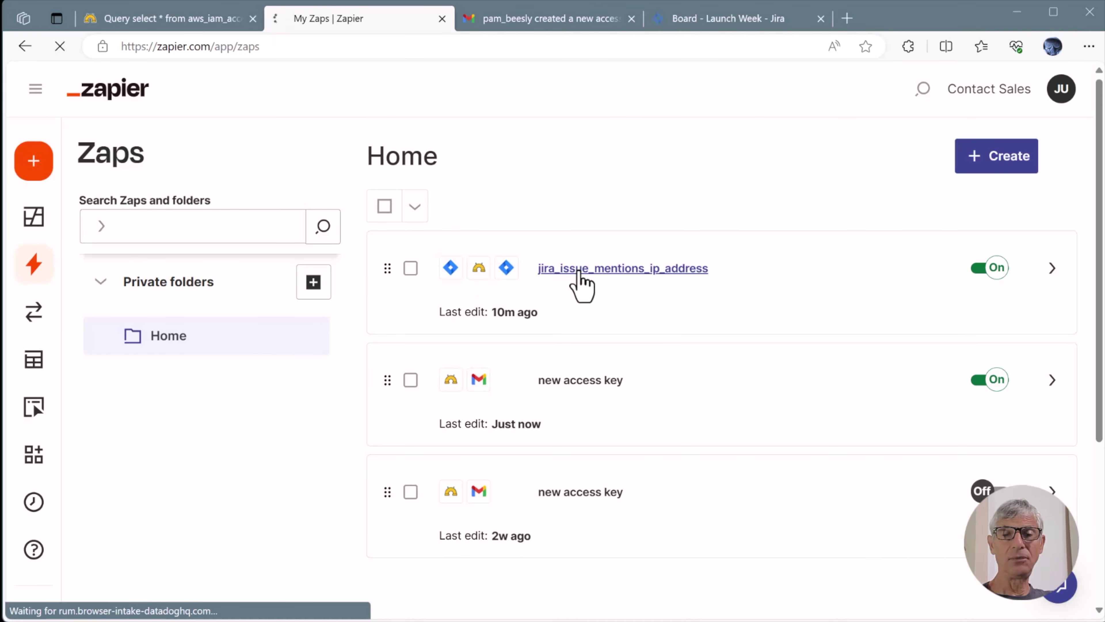
left_click(579, 271)
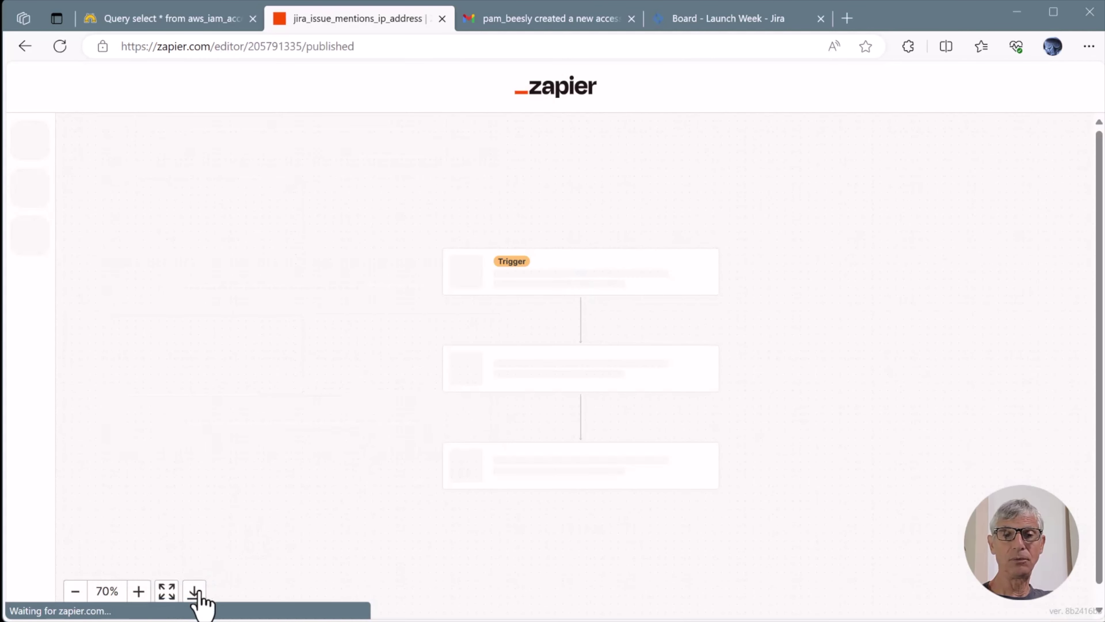
left_click(167, 592)
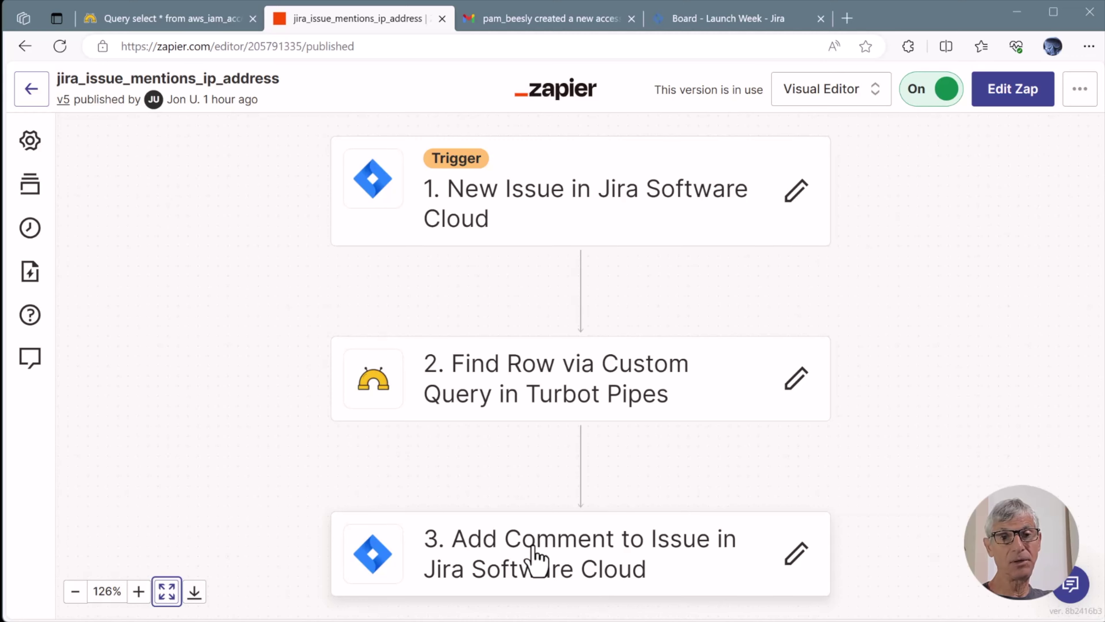
left_click(698, 9)
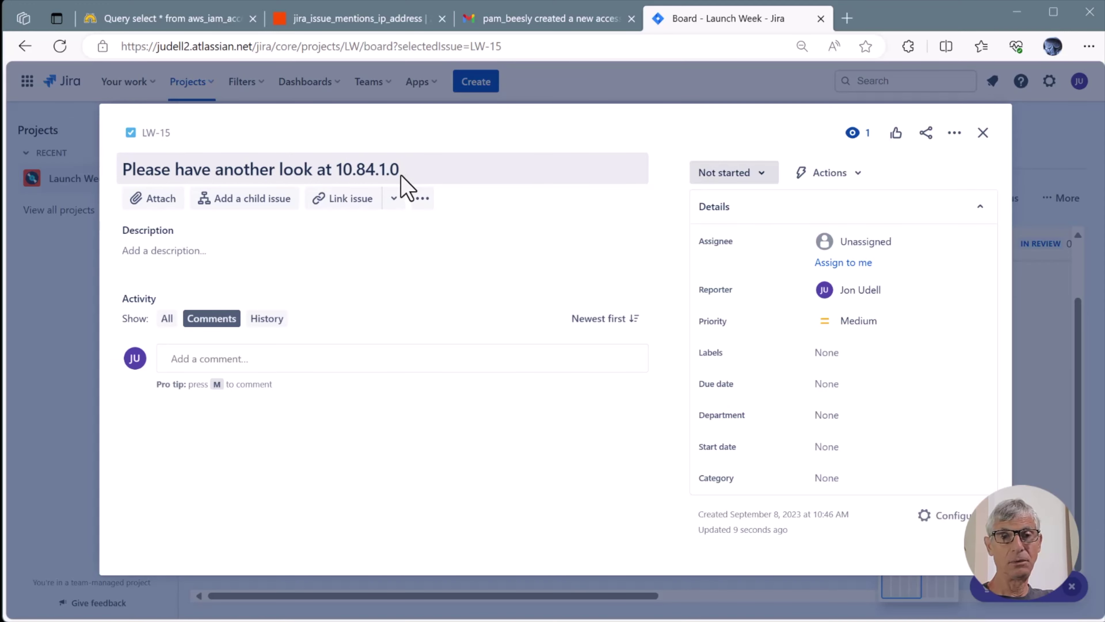
- Return from Jira issue LW-15 to the zap's Jira New Issue trigger in Zapier
key("ctrl+2")
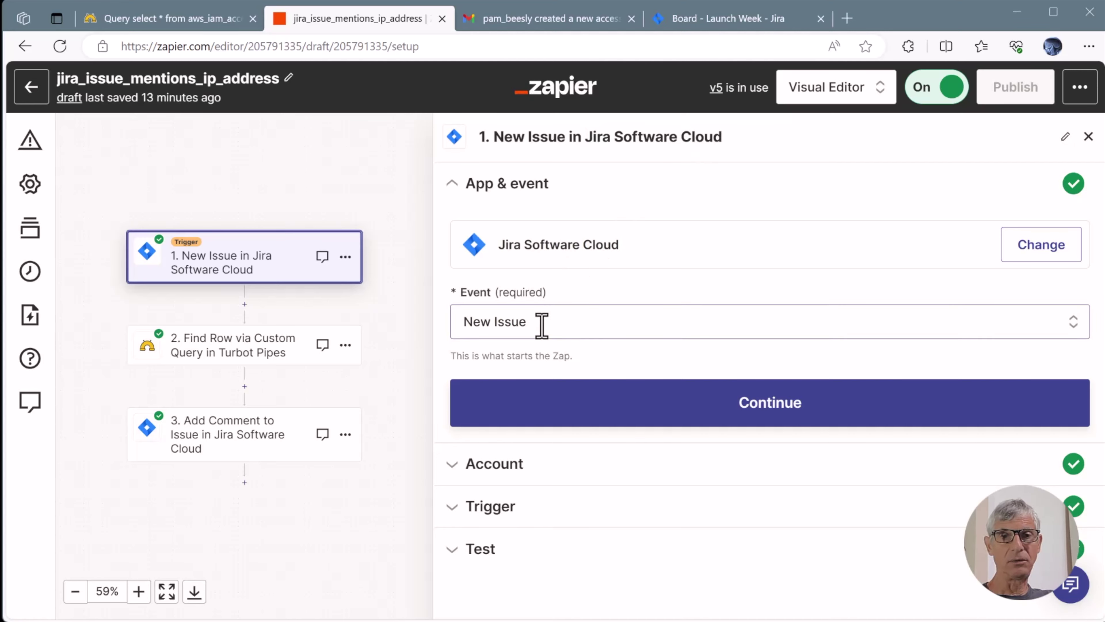
- Confirm the New Issue trigger on the Launch Week project and continue with sample issue LW-15
left_click(604, 411)
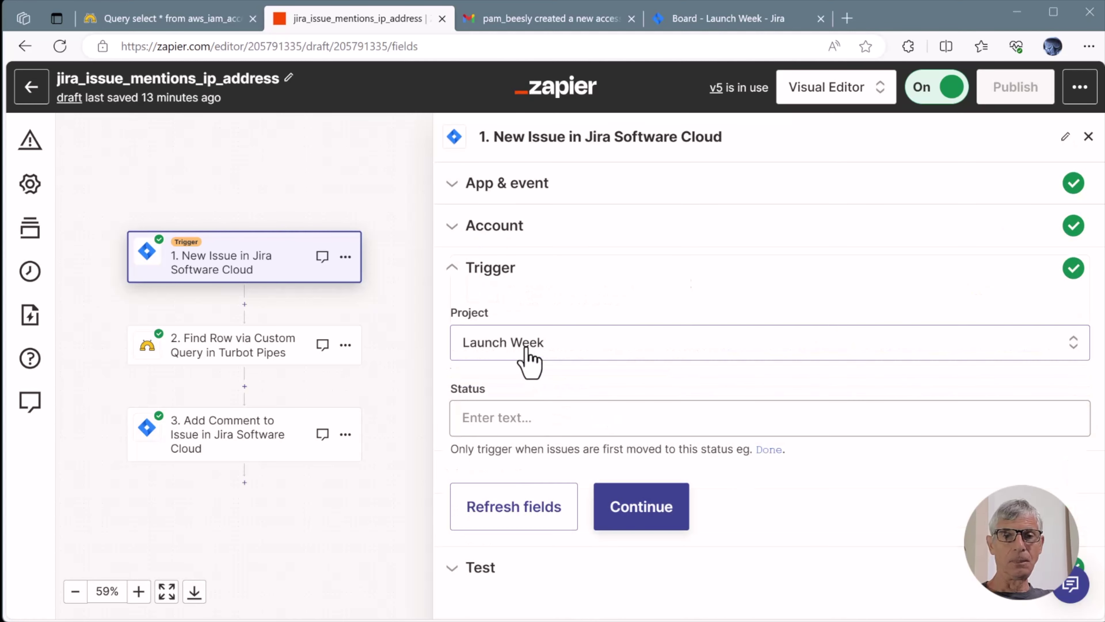
left_click(651, 508)
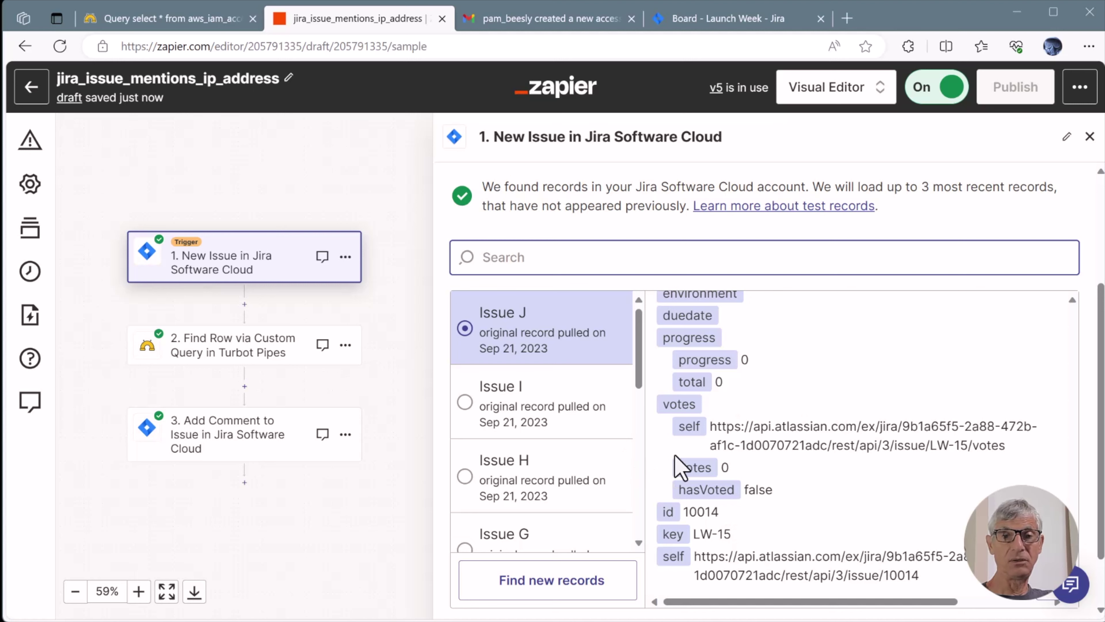
scroll(855, 448, "down", 1)
left_click(757, 585)
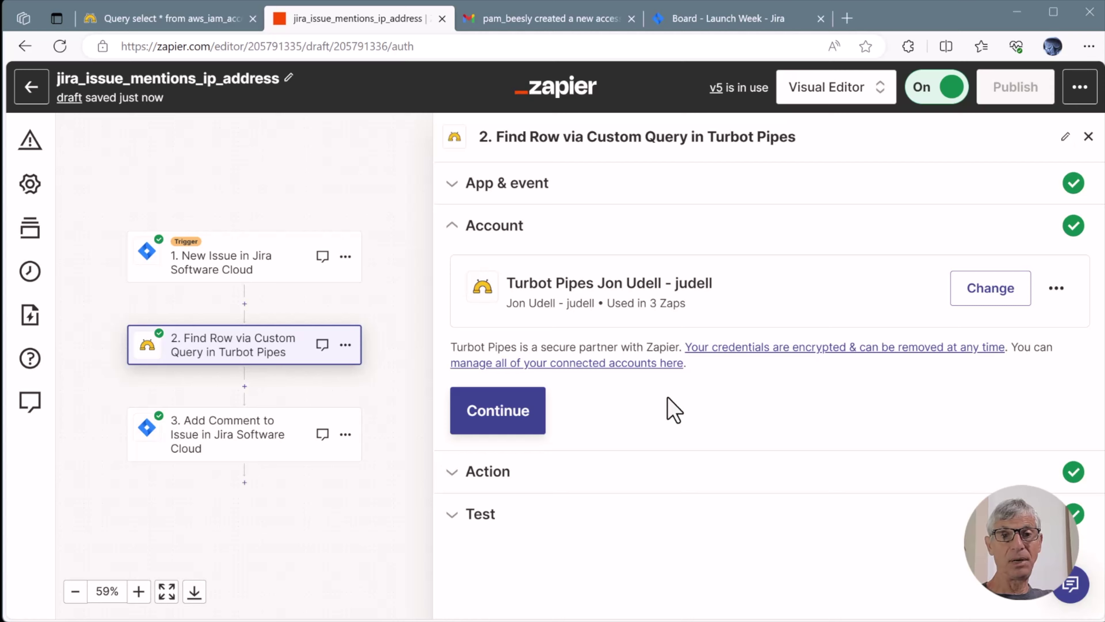
- Test the Turbot Pipes IP query with the existing account, returning host 10.84.1.0 in us-east-2
left_click(539, 410)
scroll(1100, 262, "down", 5)
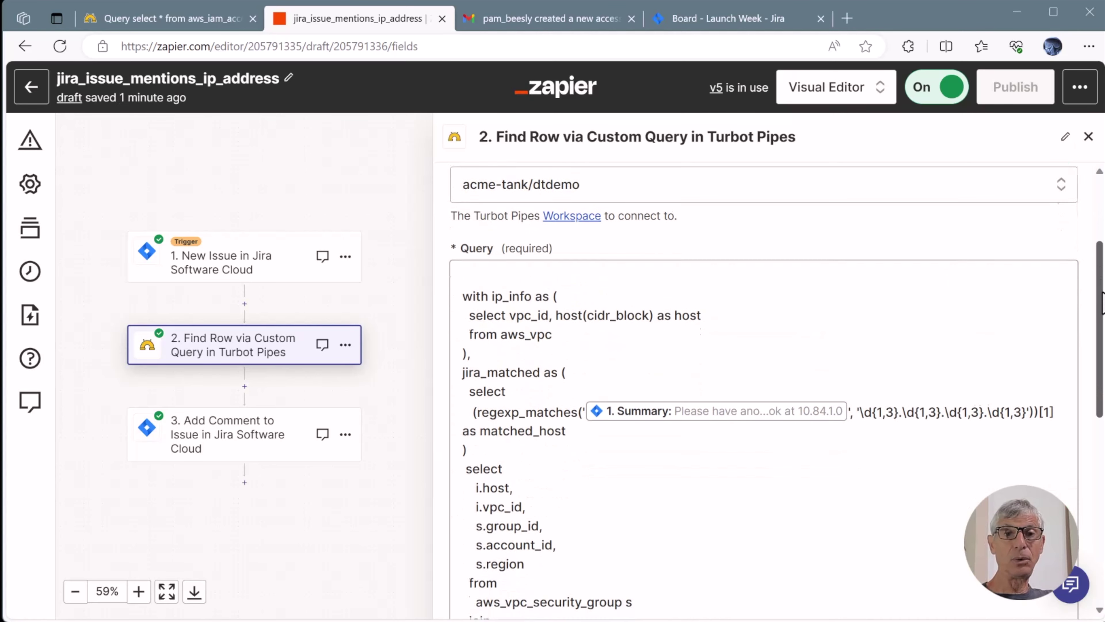
scroll(761, 392, "up", 1)
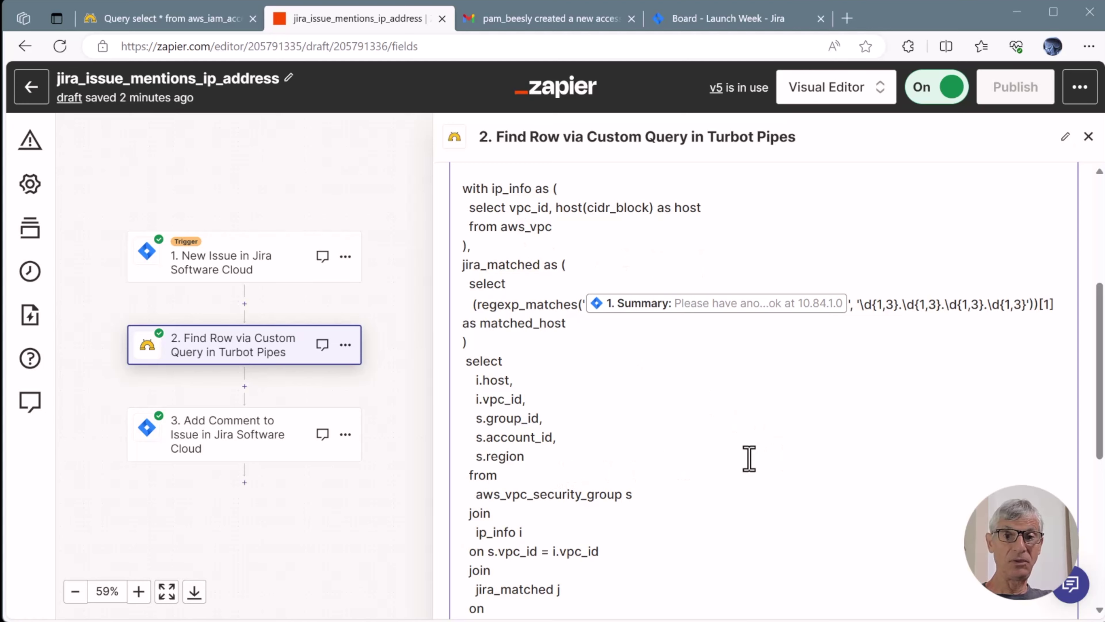
left_click_drag(1097, 370, 1099, 478)
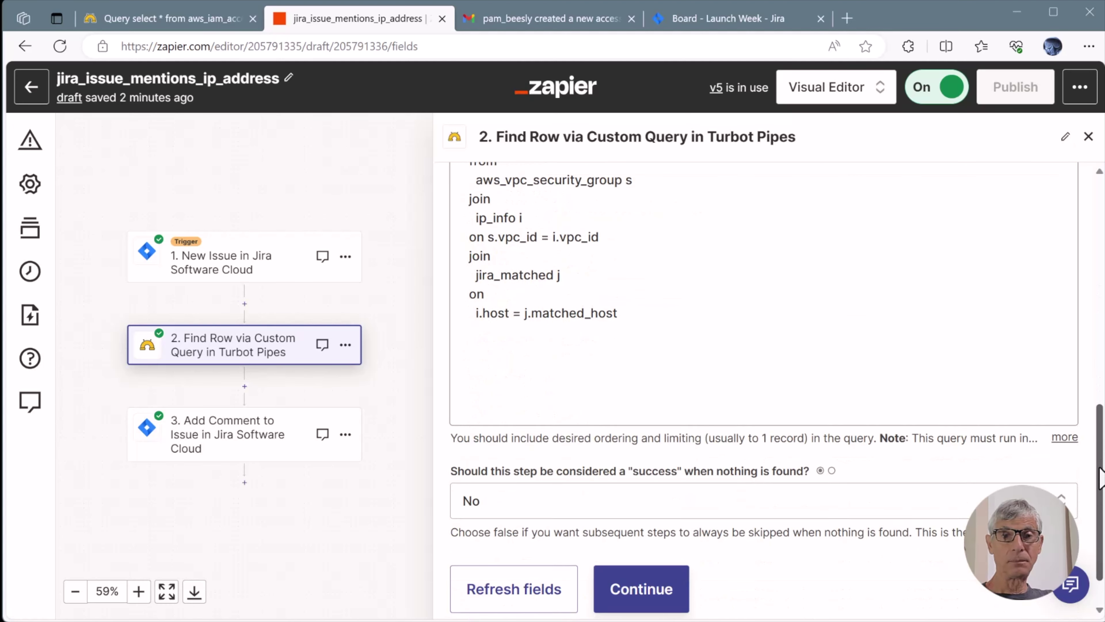
scroll(1099, 478, "down", 1)
left_click(639, 538)
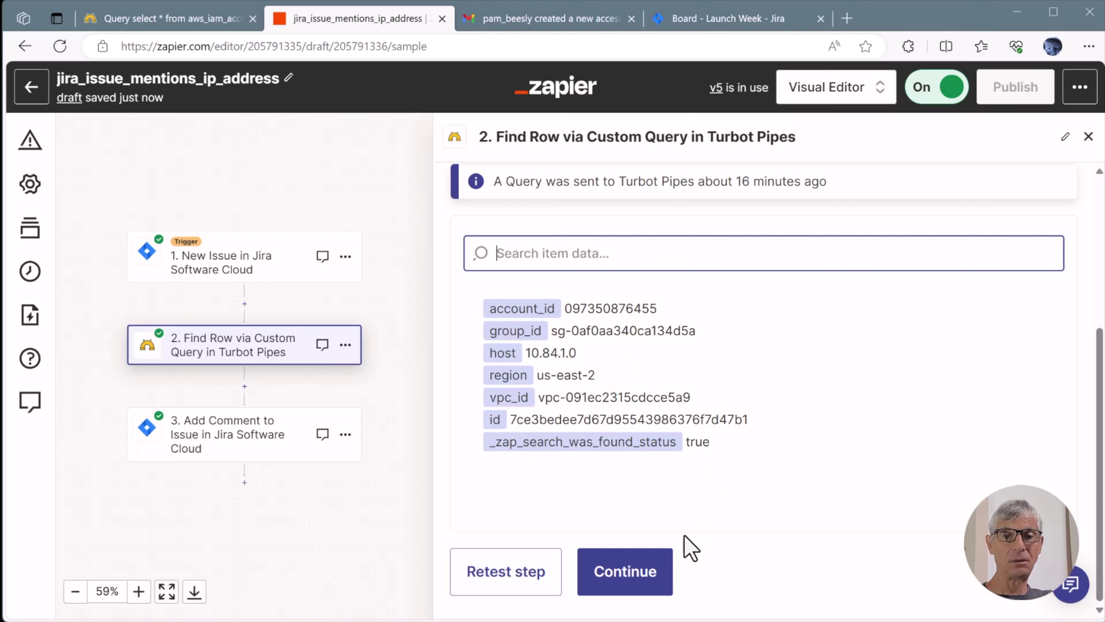
left_click(640, 559)
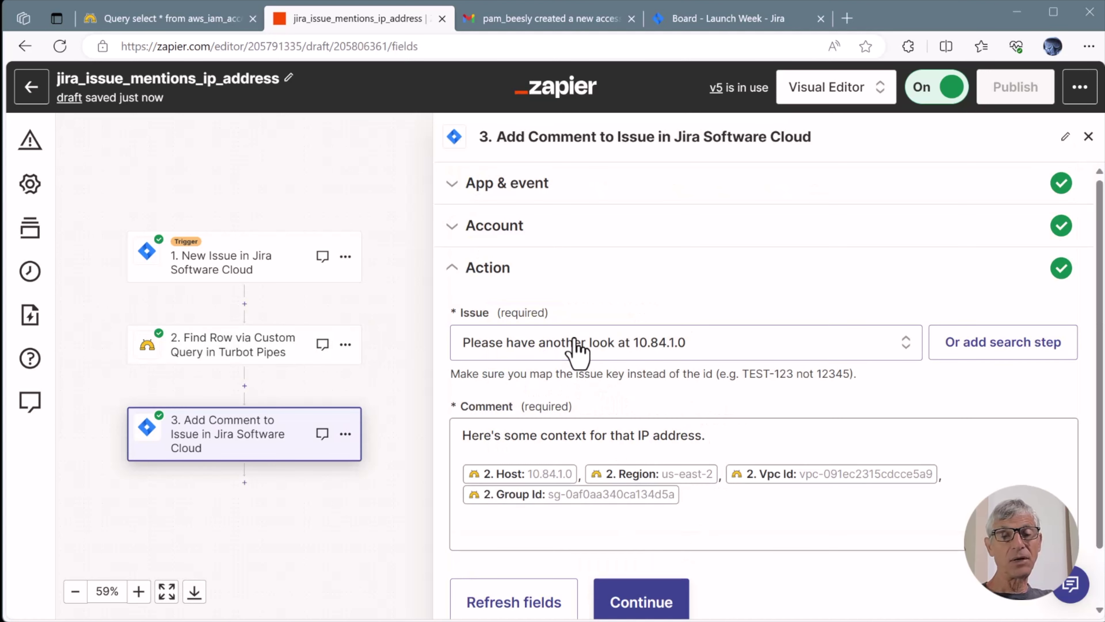
- Post the IP-context comment to LW-15 and confirm it lists 10.84.1.0, us-east-2, VPC and security group
left_click(746, 345)
left_click(545, 518)
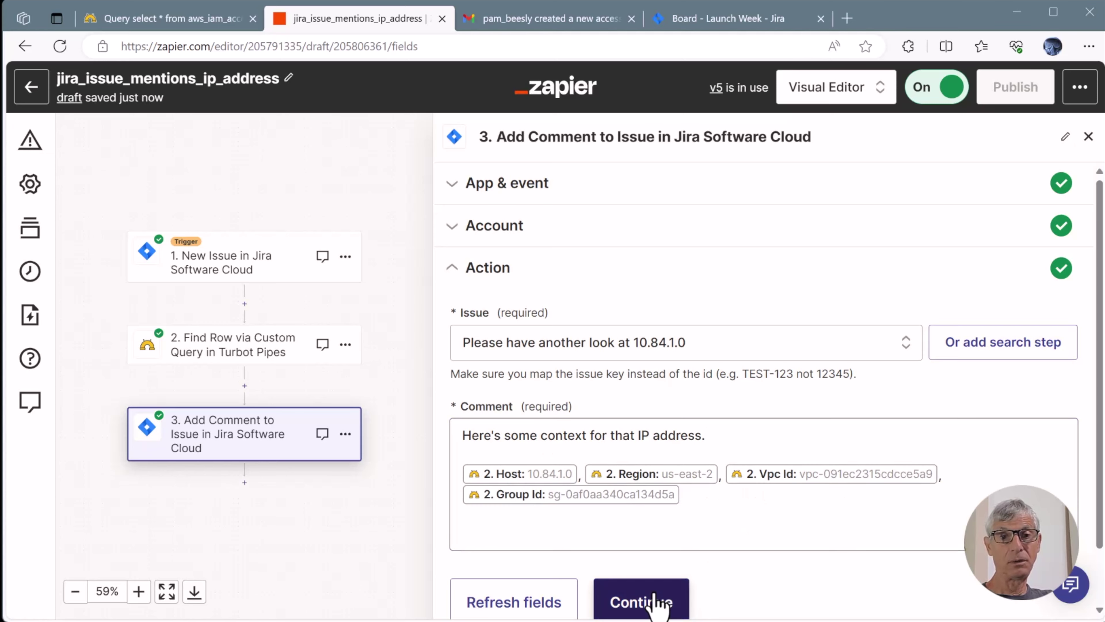
left_click(649, 604)
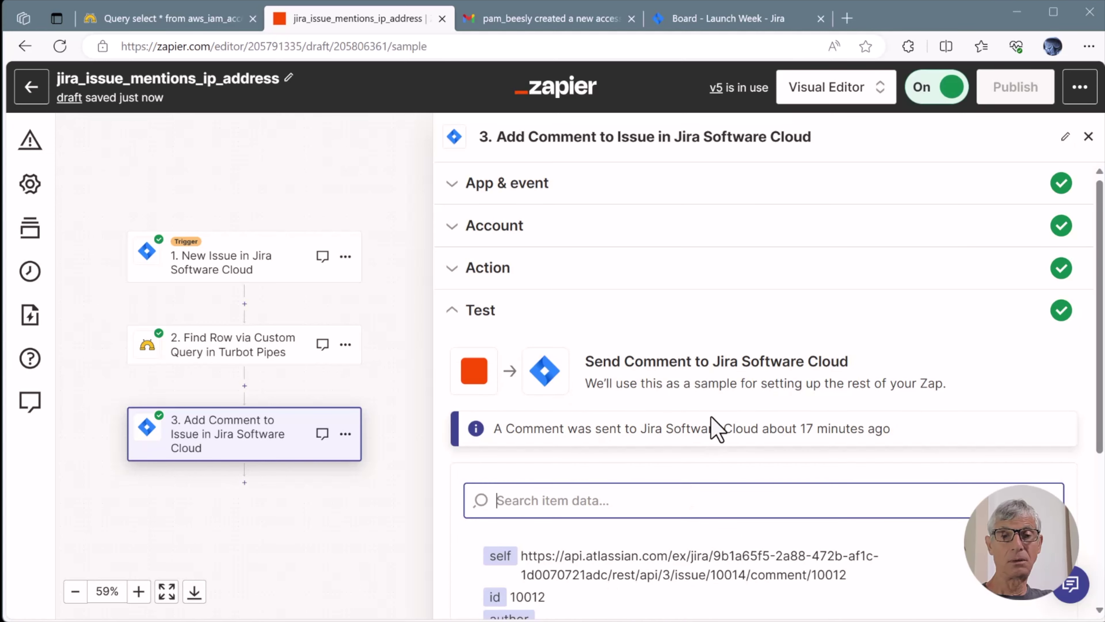
scroll(715, 427, "down", 5)
left_click(513, 579)
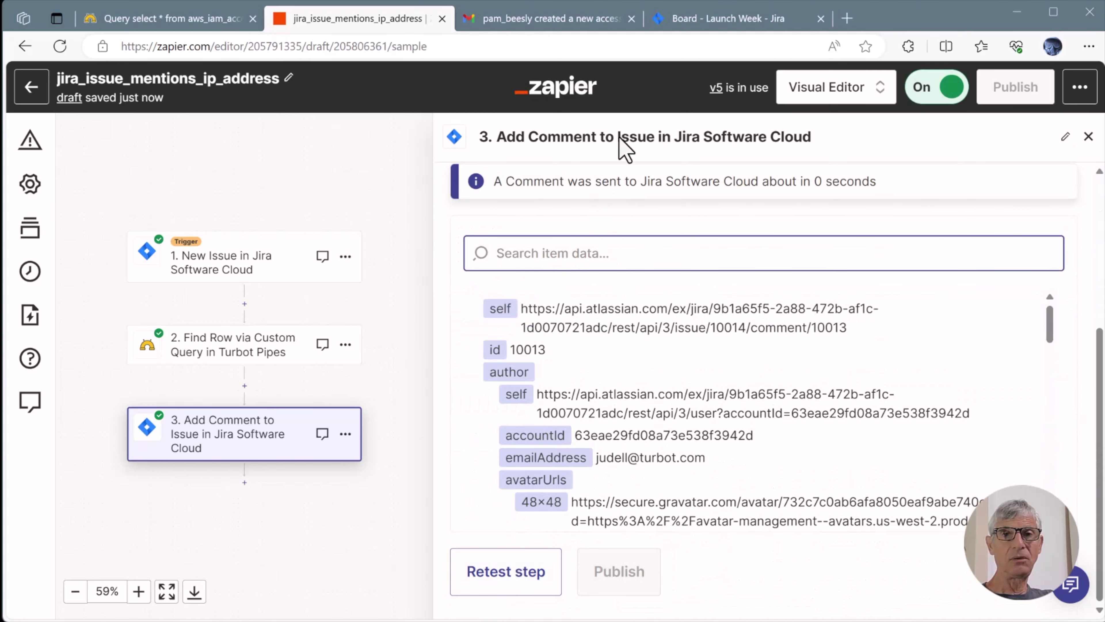
left_click(696, 20)
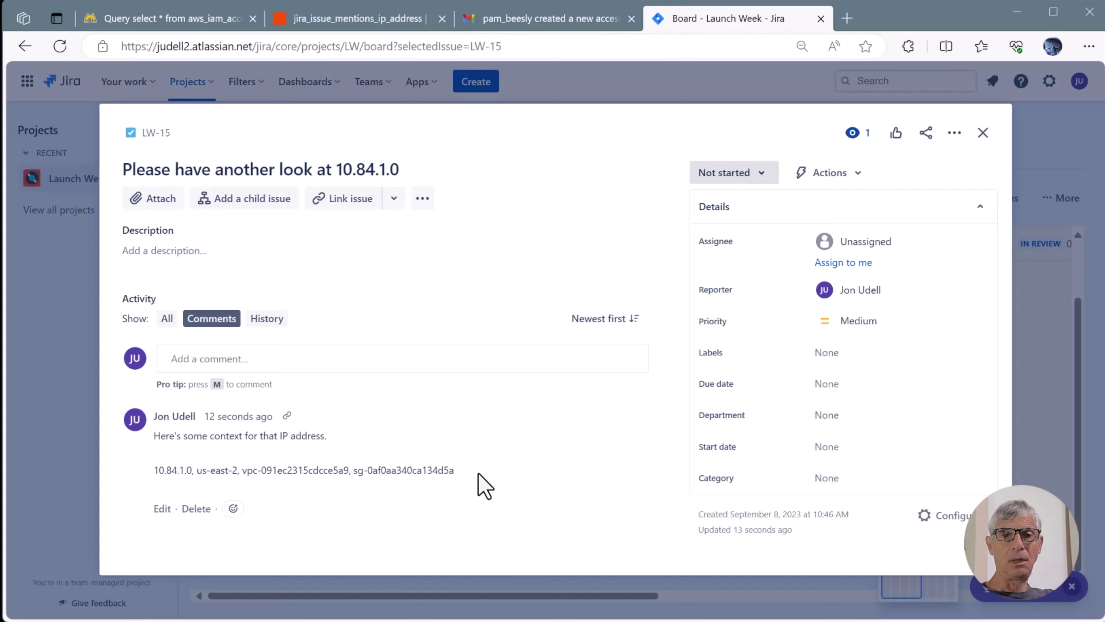
left_click_drag(478, 473, 155, 416)
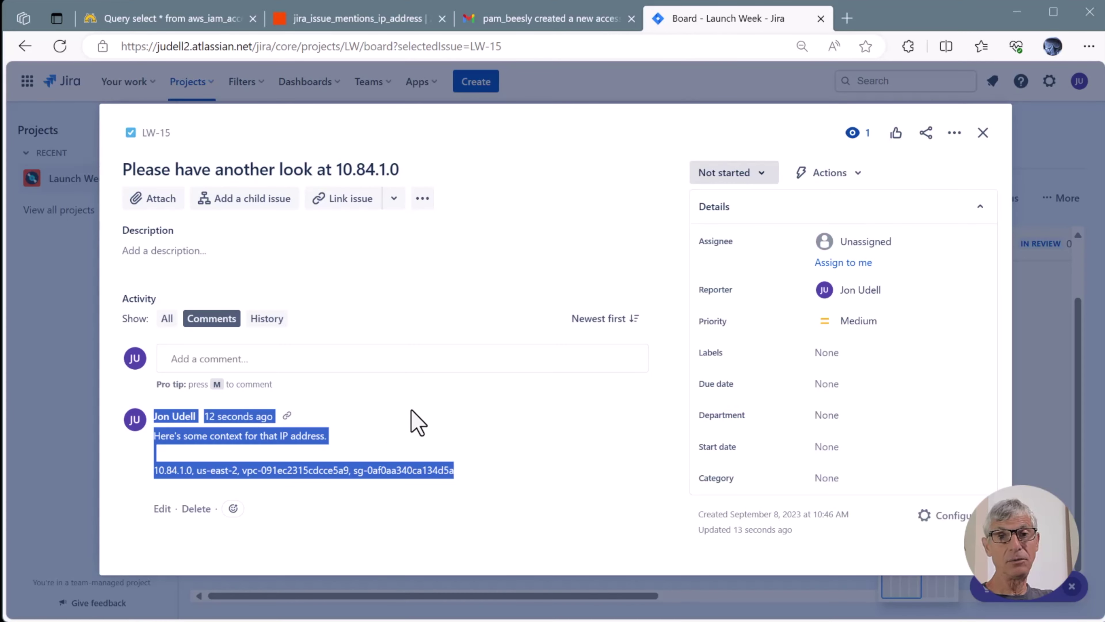
- Switch to the published new access key zap with its Turbot Pipes trigger and Gmail step
key("ctrl+2")
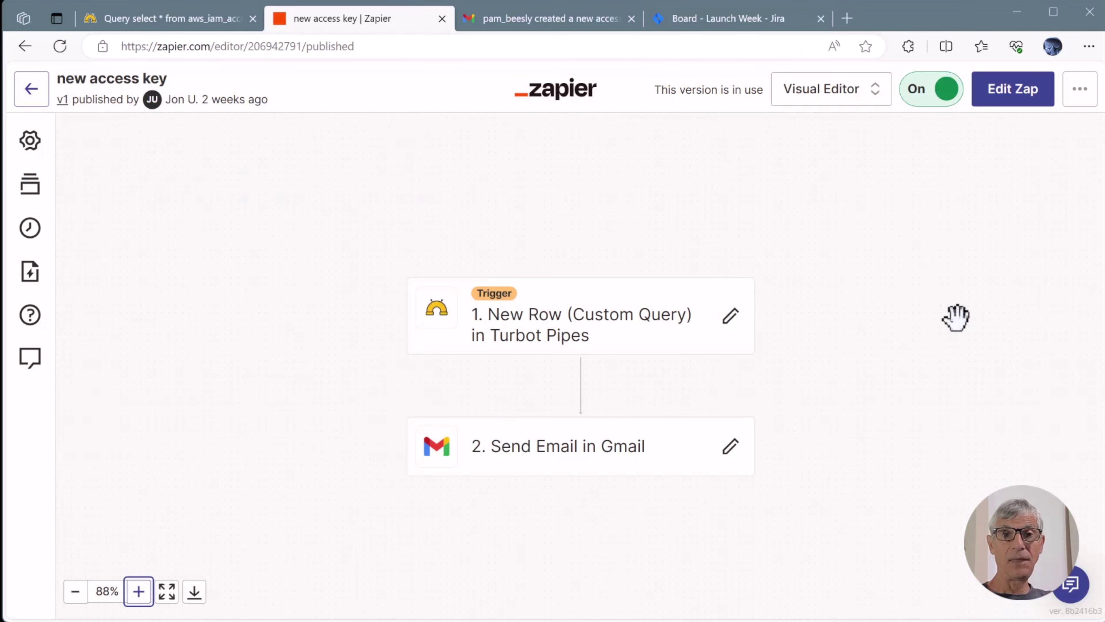